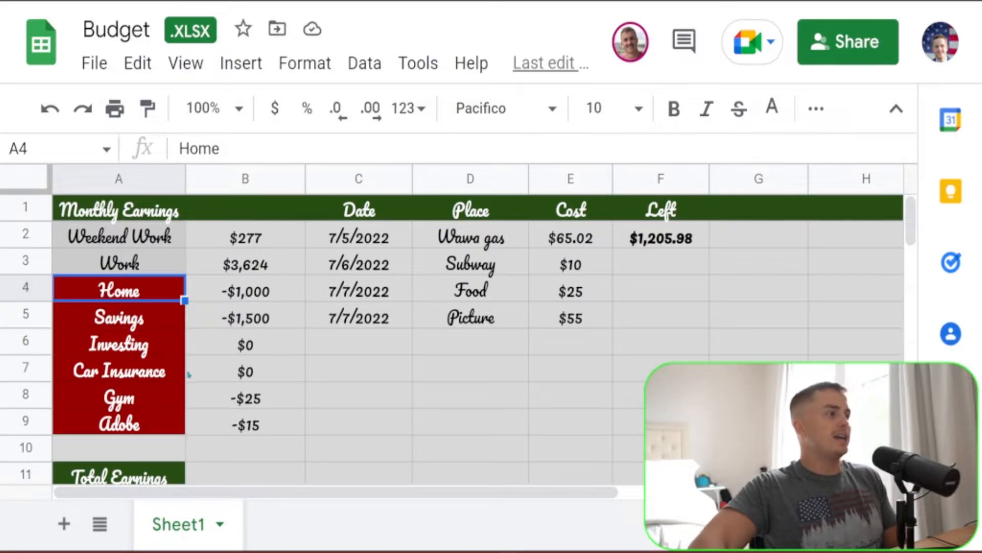
Step: Examine the monthly amounts in column B and the Total Earnings formula in A12
click(229, 318)
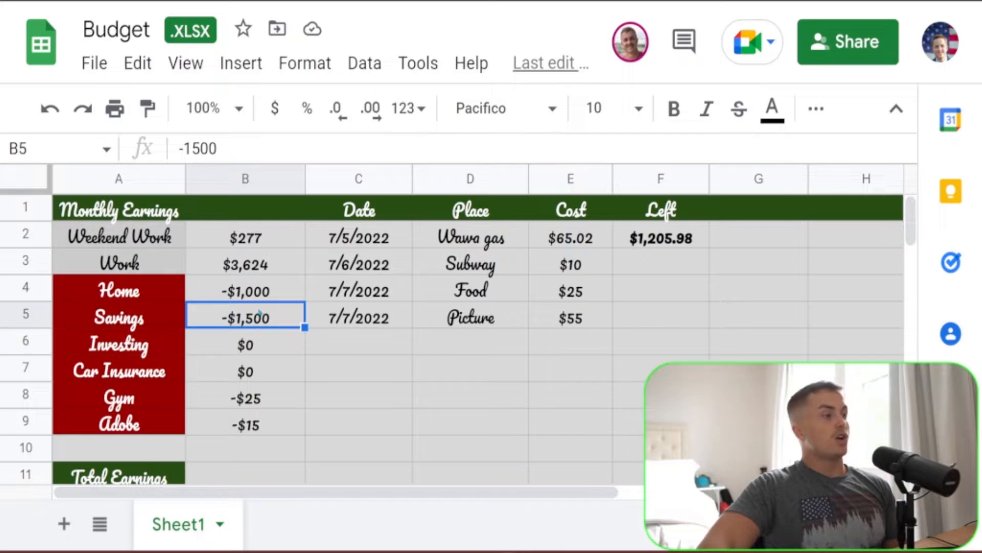
scroll(238, 250, down, 1)
scroll(240, 244, up, 1)
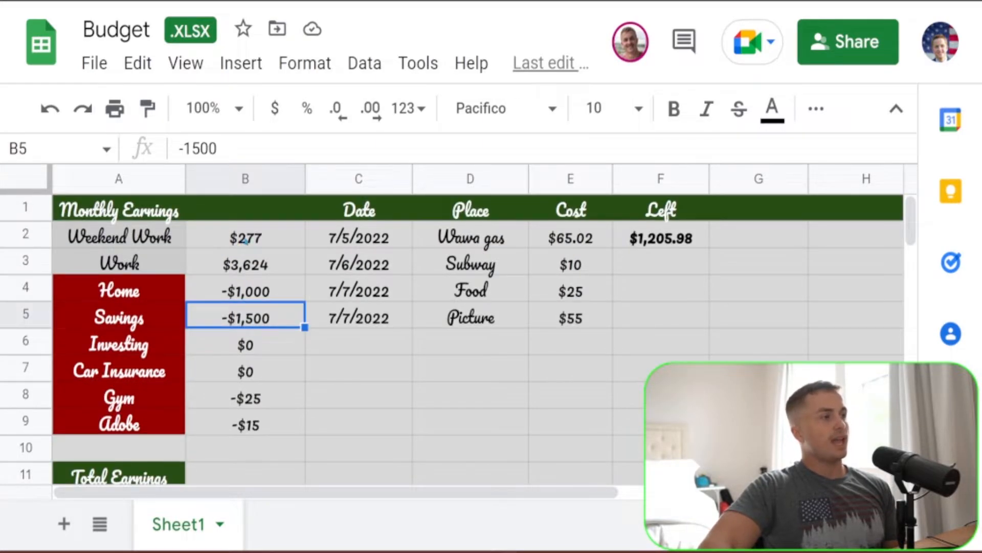
scroll(225, 283, down, 1)
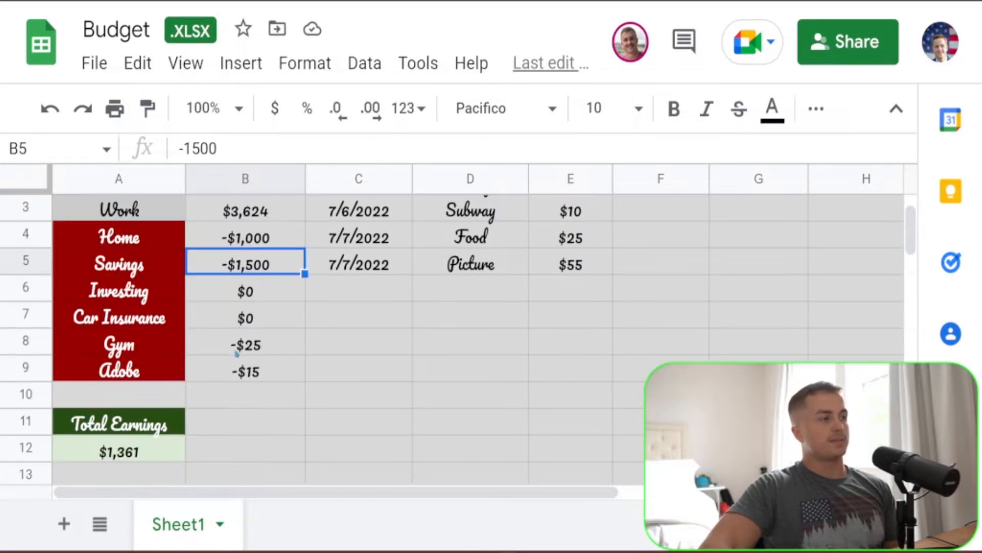
click(127, 453)
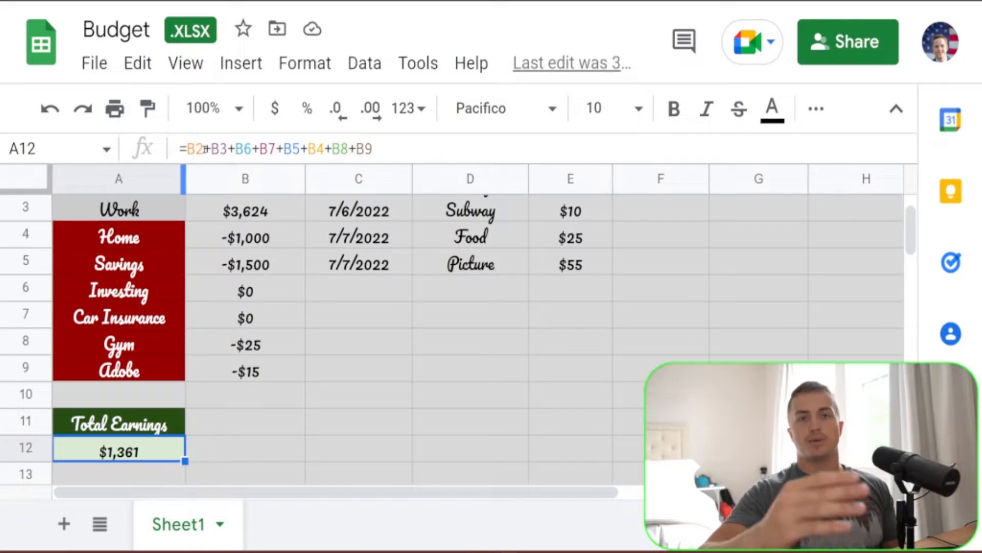
scroll(296, 279, up, 2)
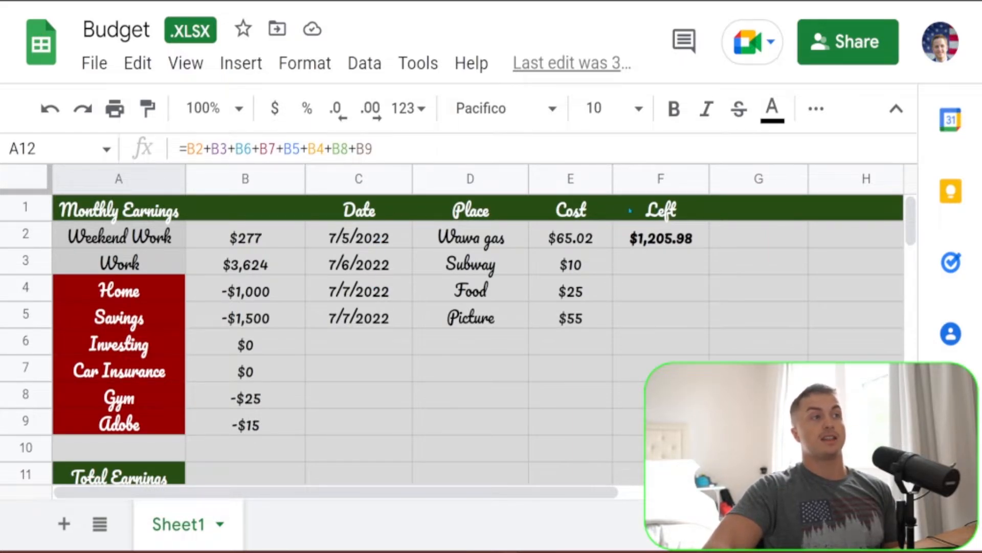
Step: Enter the date 7/8/2022 in the next empty row of the Date column
click(376, 210)
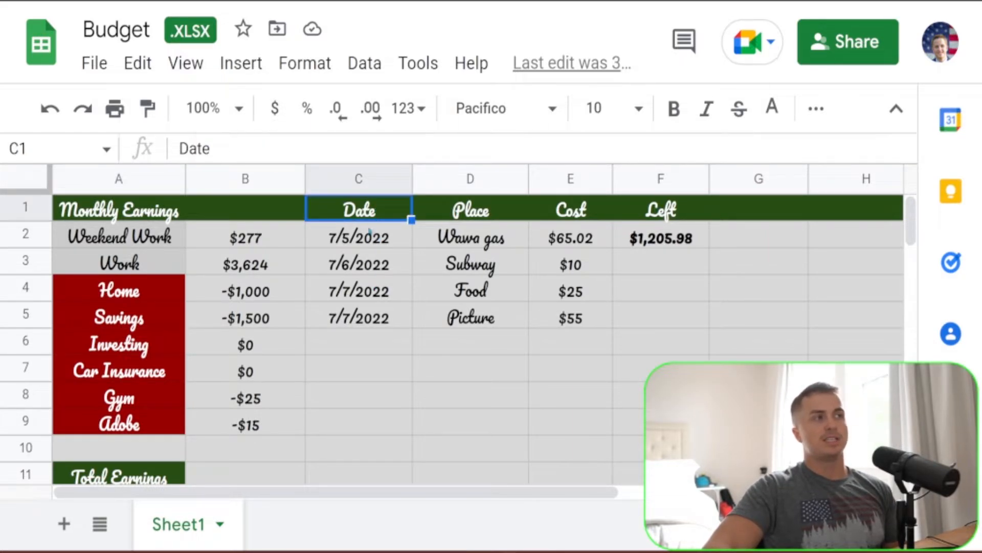
click(371, 321)
double_click(370, 344)
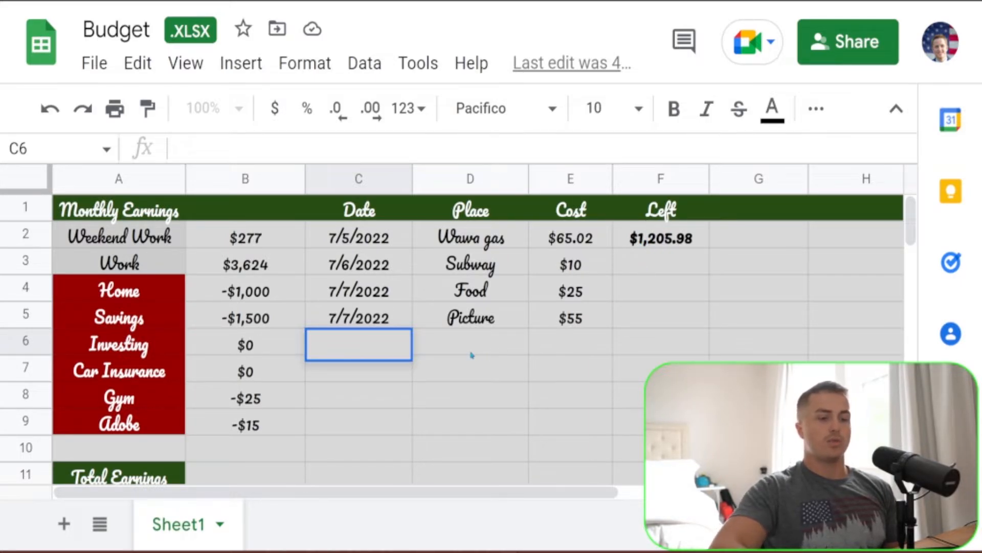
text(7/7/20)
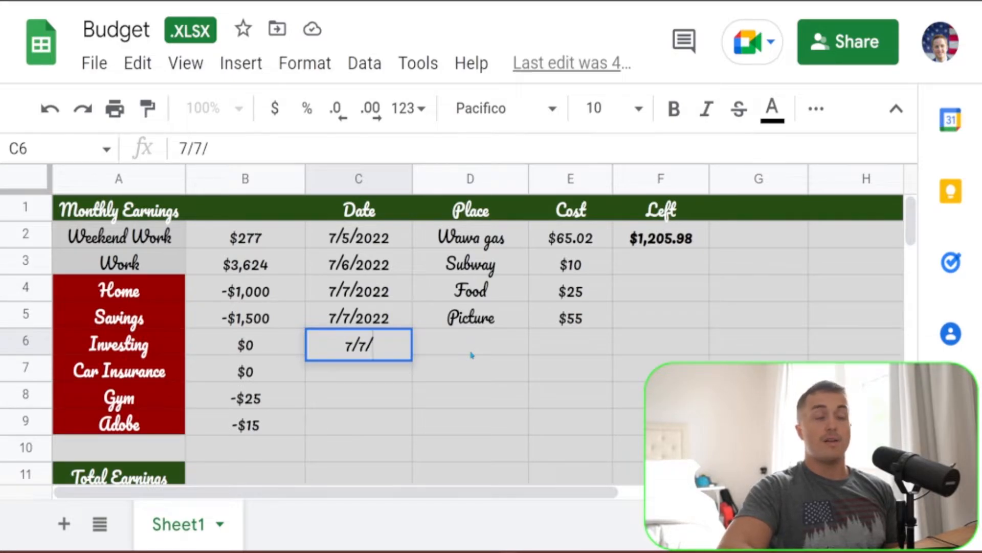
key(BackSpace)
key(BackSpace)
key(BackSpace)
key(BackSpace)
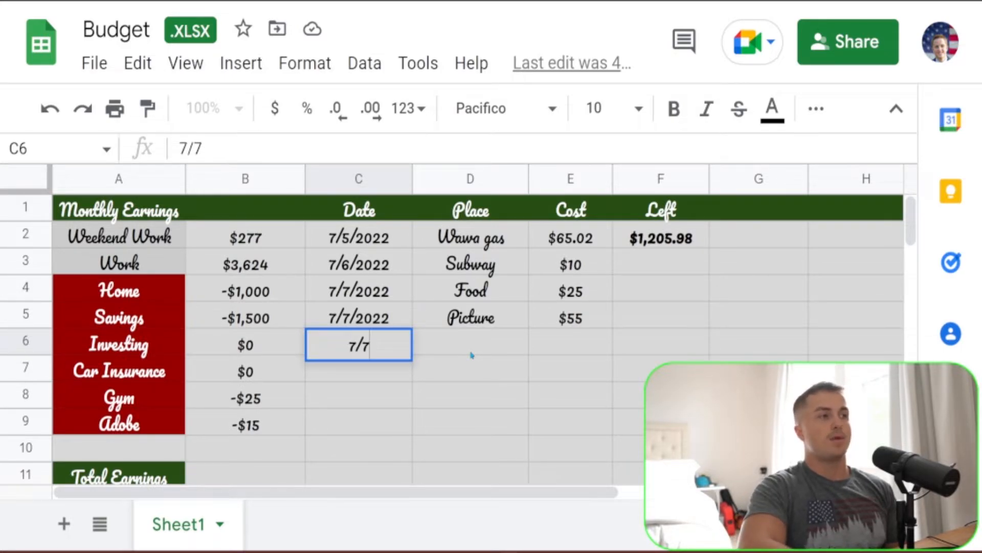
text(8/2022)
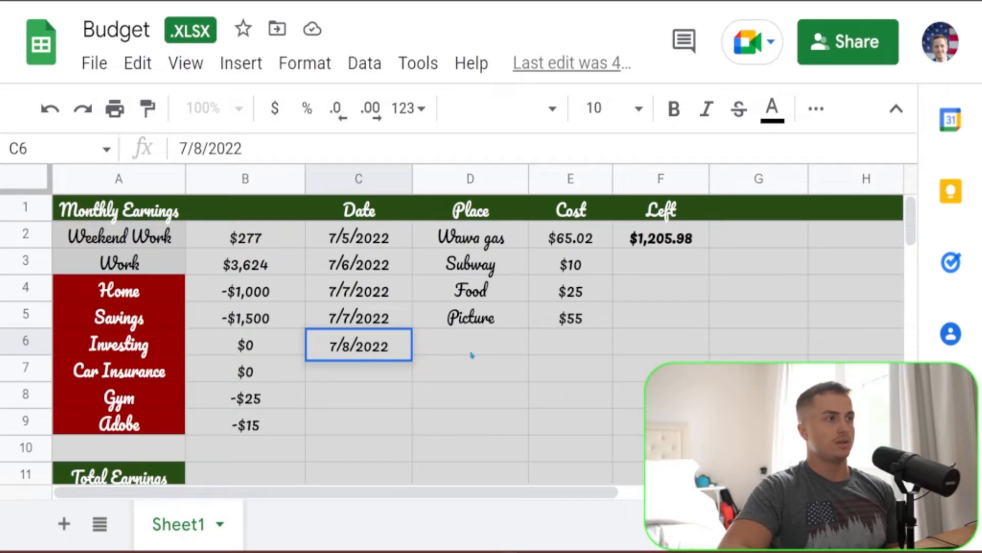
key(Return)
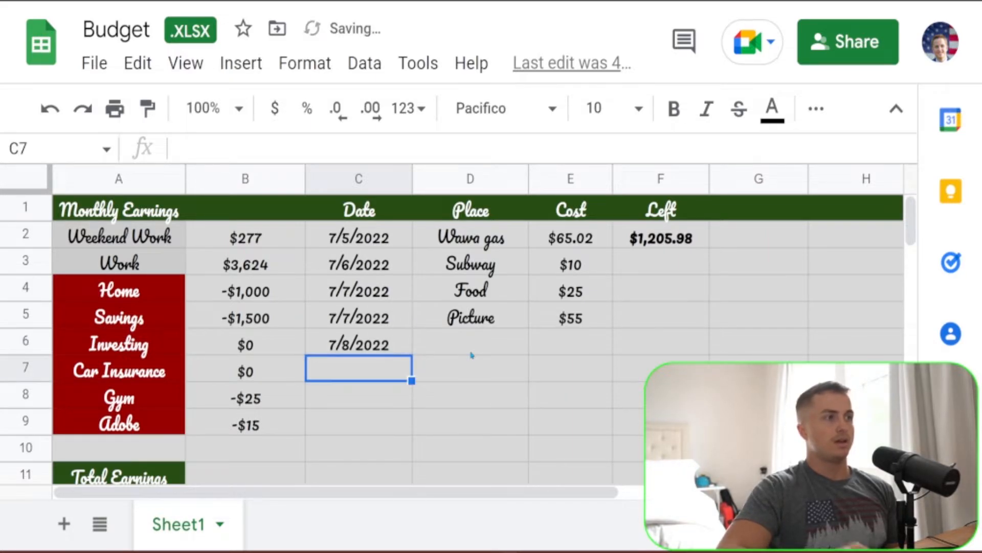
Step: Log the new expense with Gas as the place and 77.25 as its cost in row 6
click(482, 356)
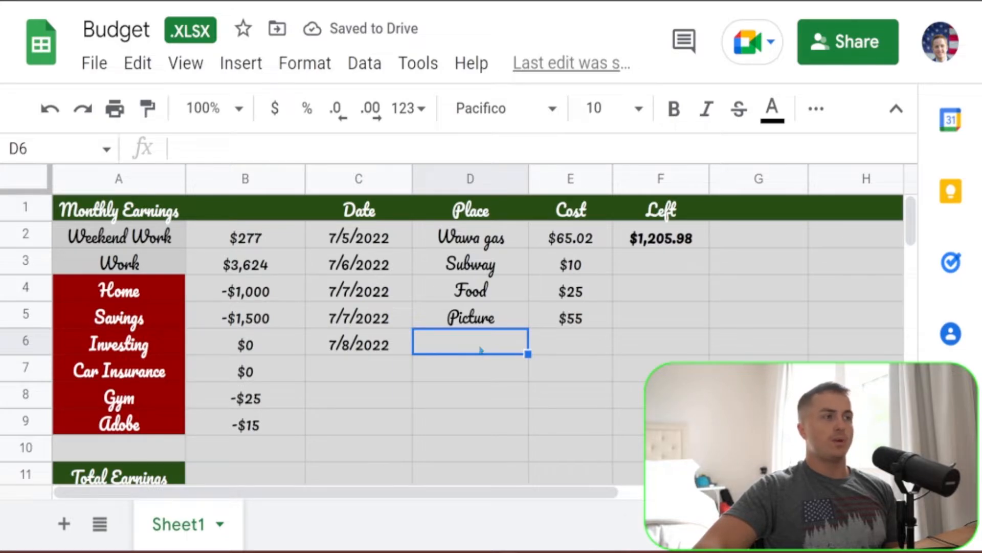
double_click(481, 350)
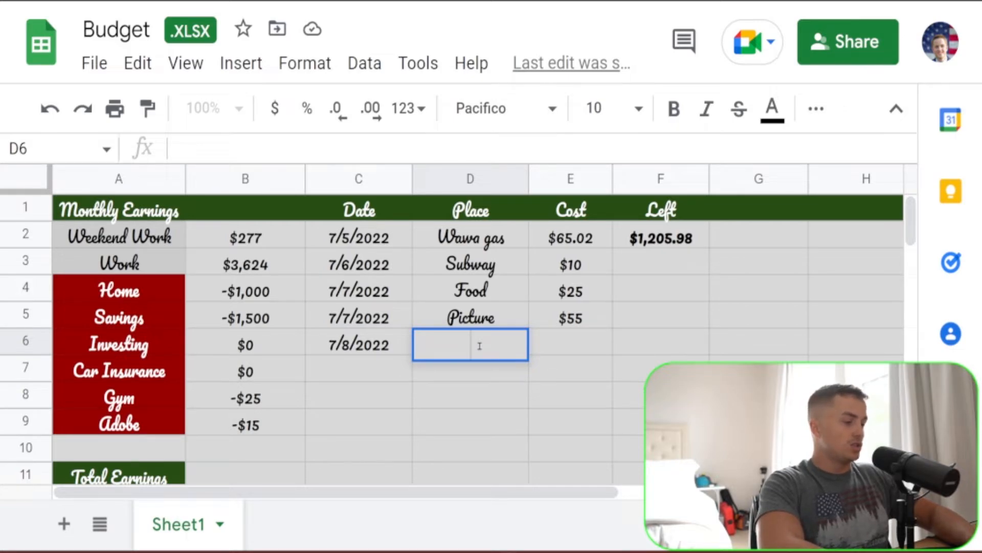
text(Gas)
key(Return)
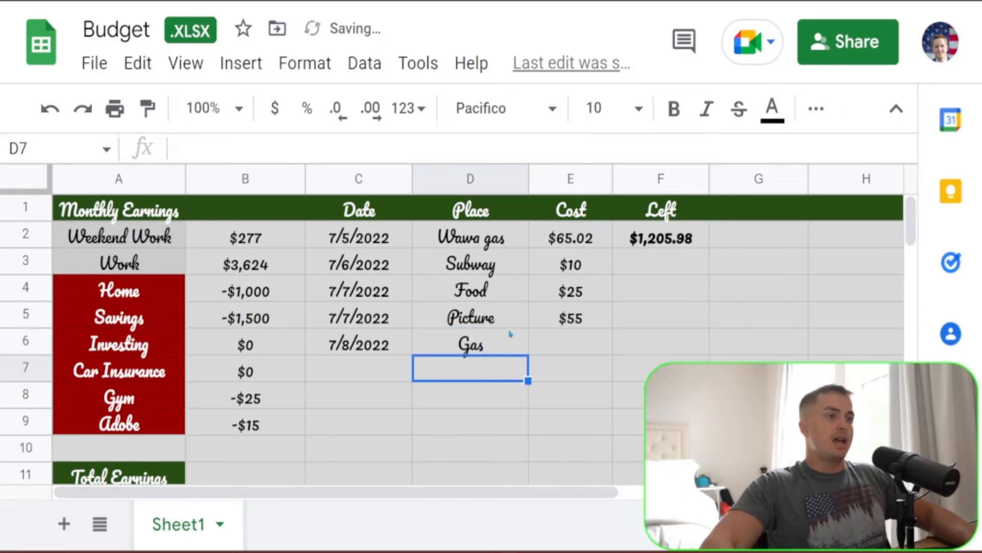
double_click(558, 343)
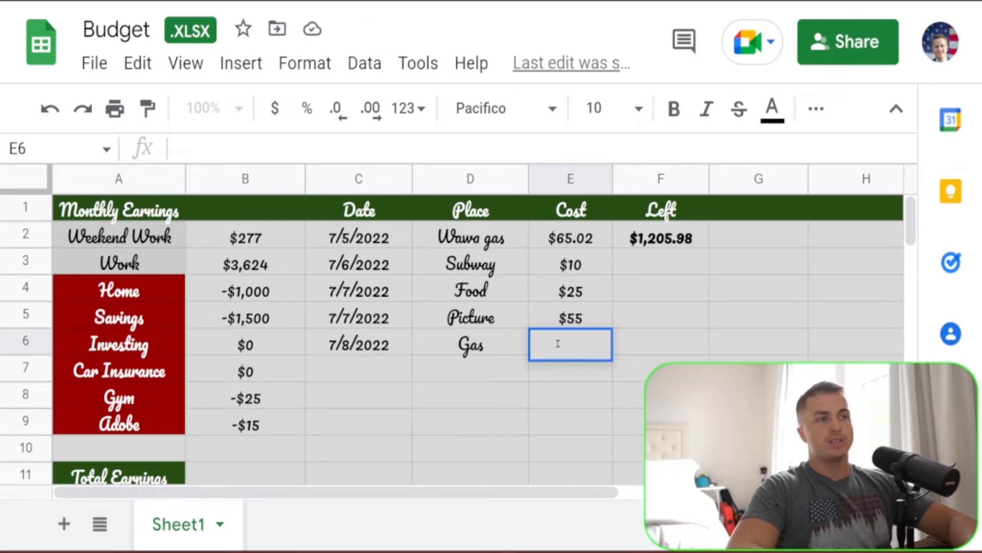
text(77.)
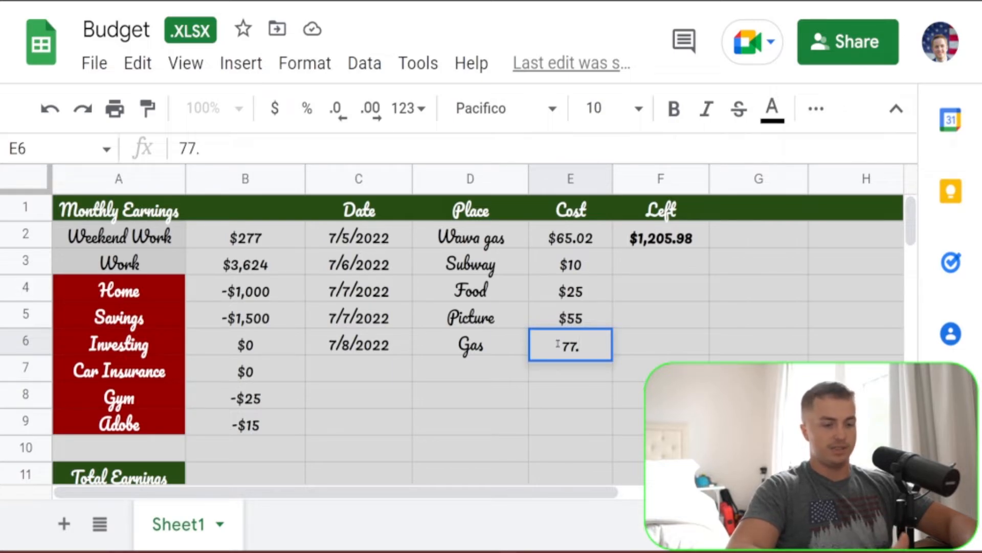
text(25)
key(Return)
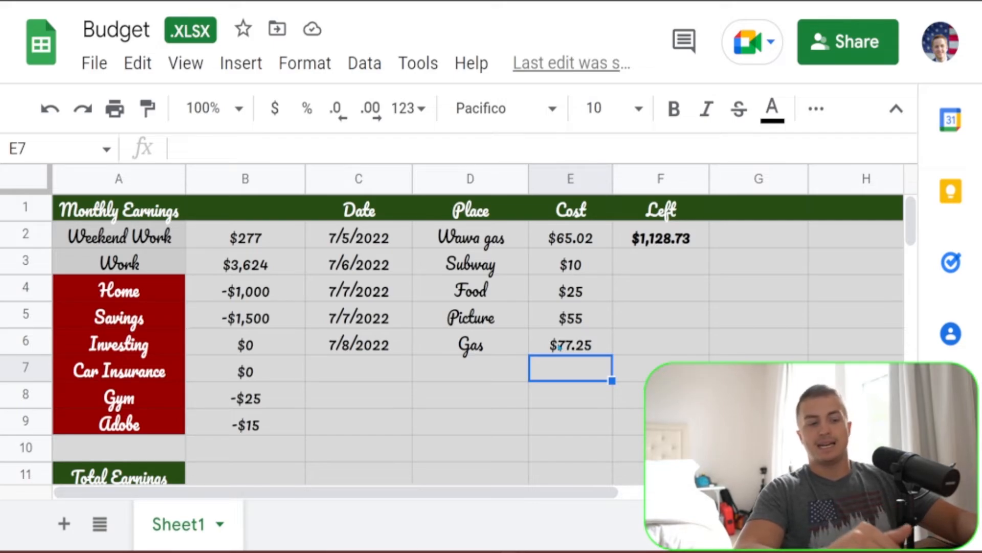
Step: Review the expense amounts for Adobe, Gym, Savings and Home, and the Total Earnings formula
click(268, 432)
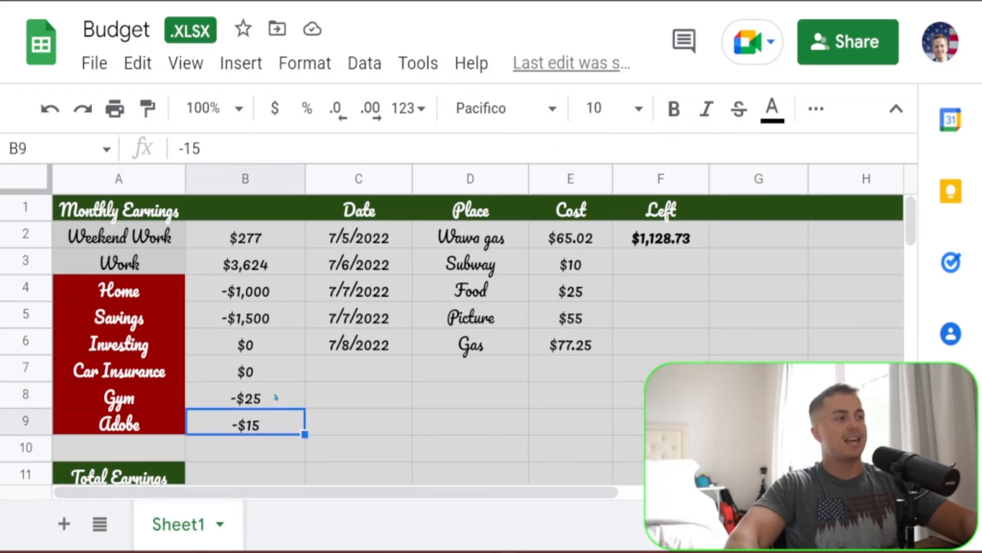
click(276, 397)
click(276, 305)
click(274, 290)
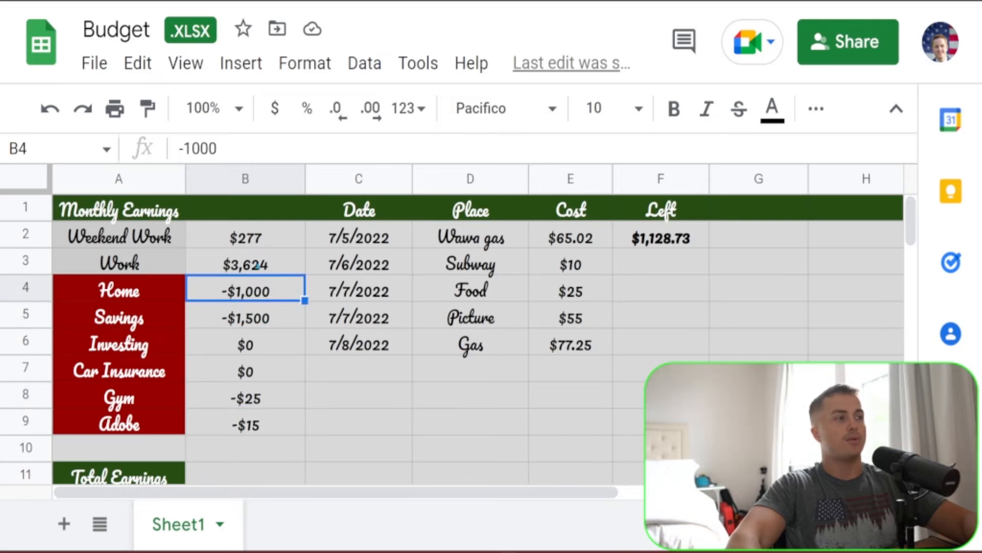
scroll(258, 265, down, 3)
click(141, 383)
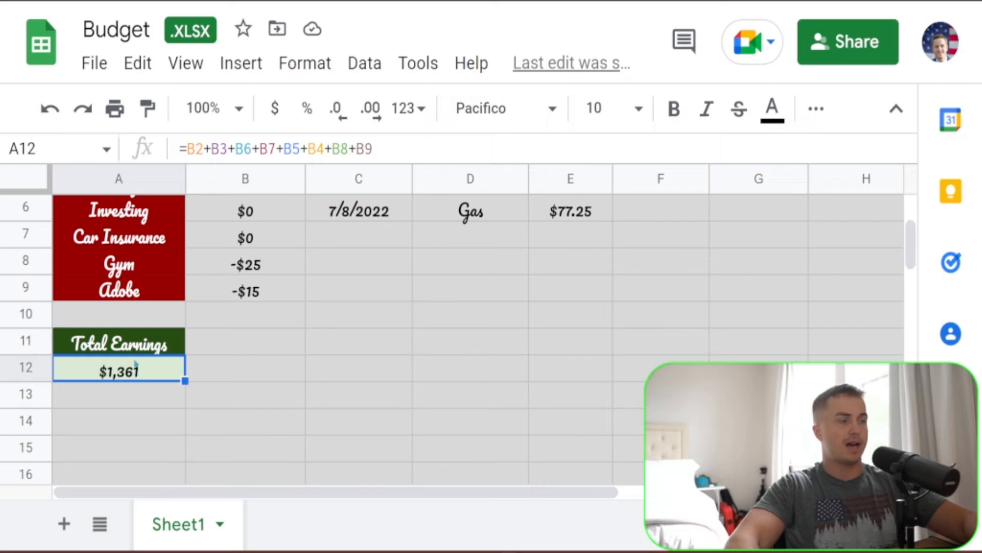
scroll(165, 335, up, 2)
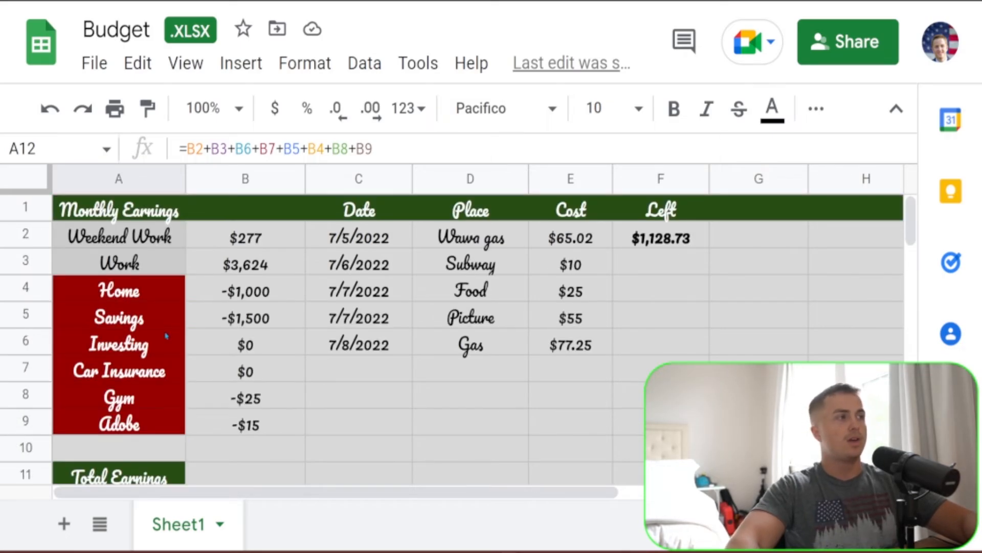